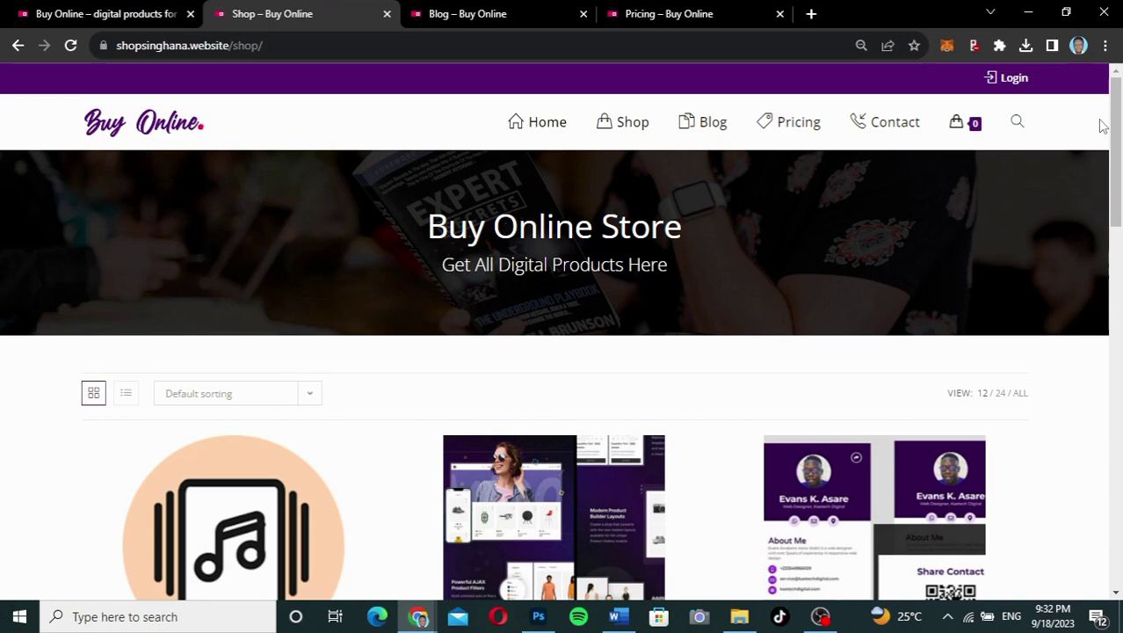
Go to My Account via the top-bar Login link and bring up the Register form.
left_click(1011, 79)
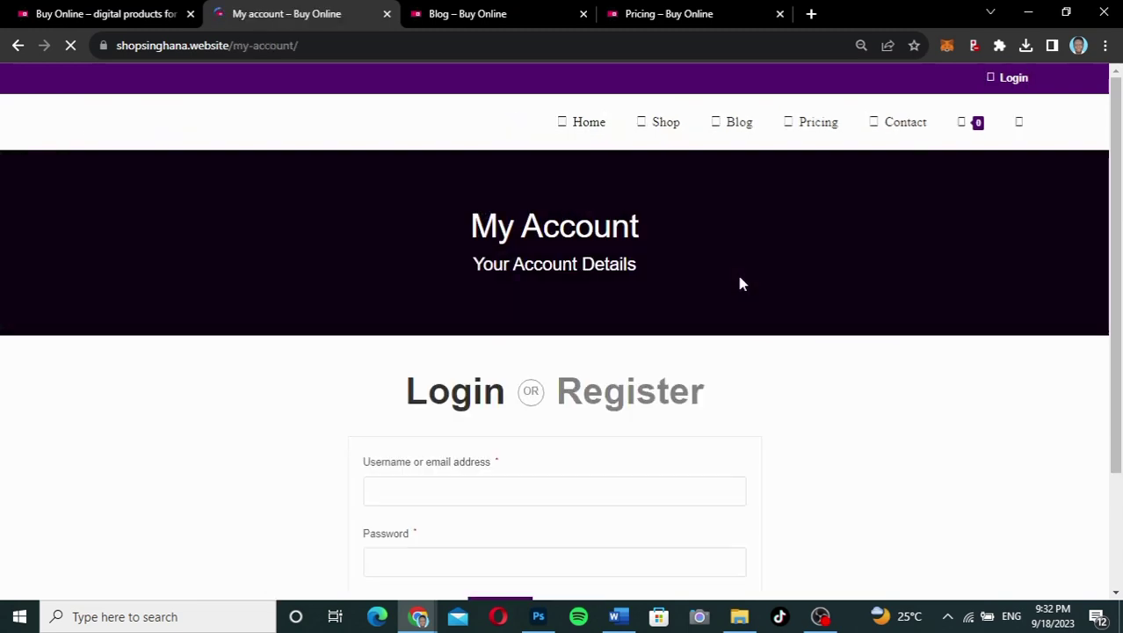
left_click_drag(1114, 182, 1109, 279)
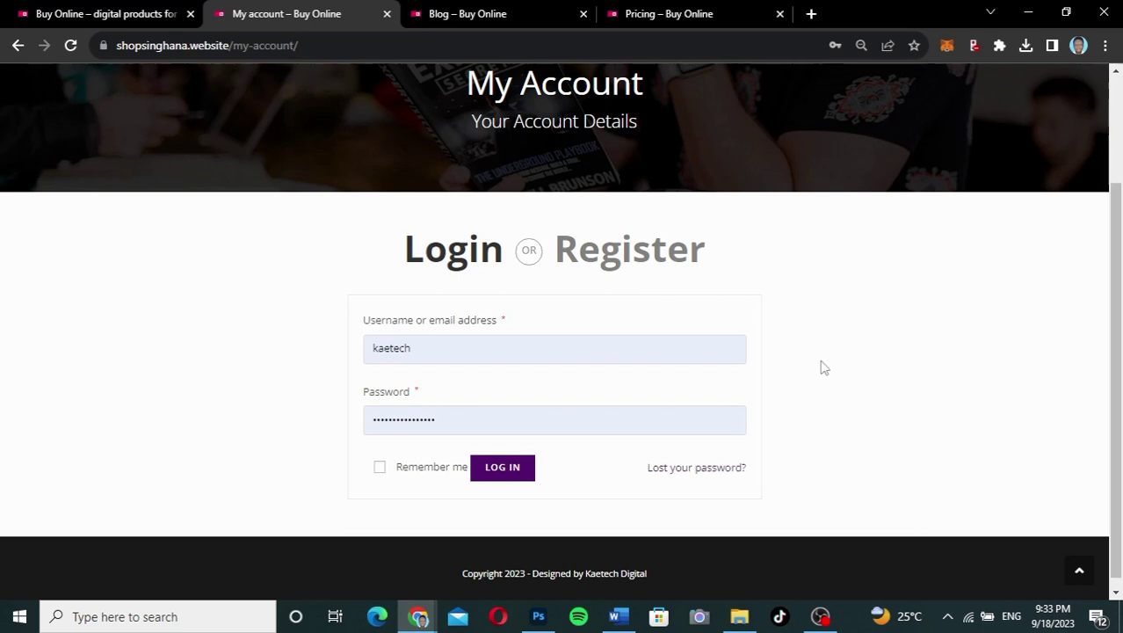
left_click(654, 255)
left_click_drag(1120, 222, 1119, 274)
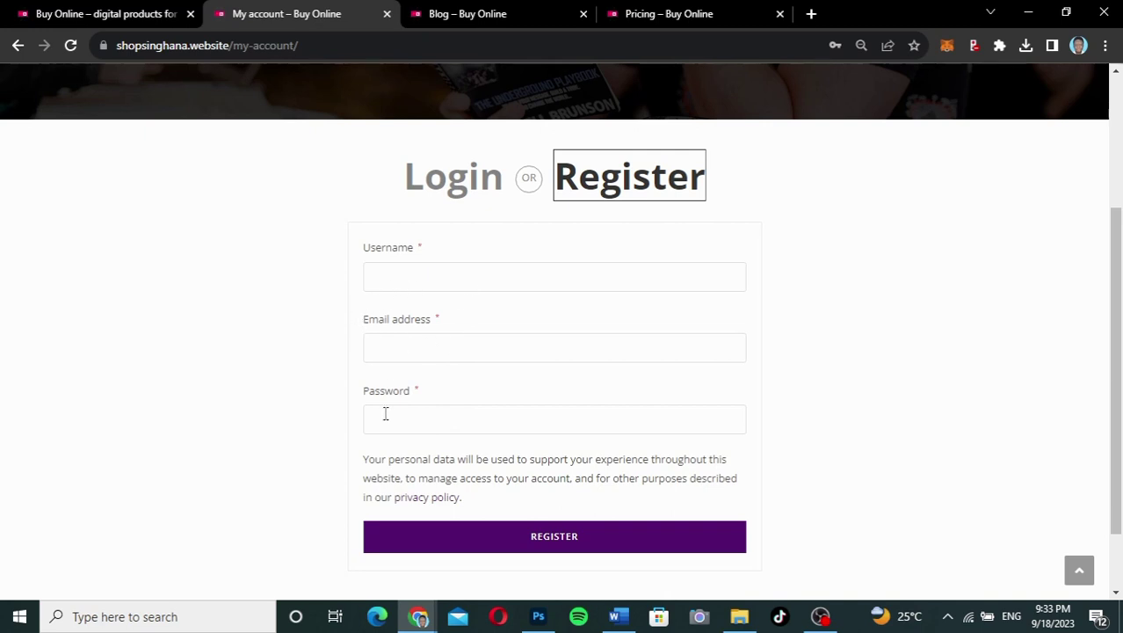
Enter a username, pick a saved email and a strong password, then submit the registration.
left_click(422, 281)
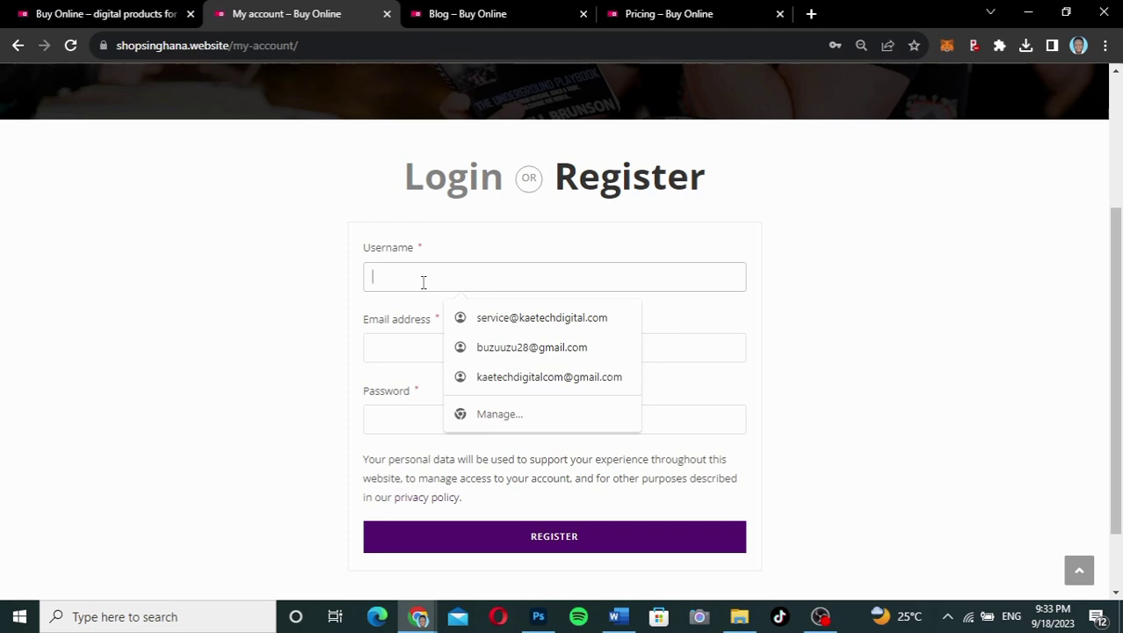
type("k")
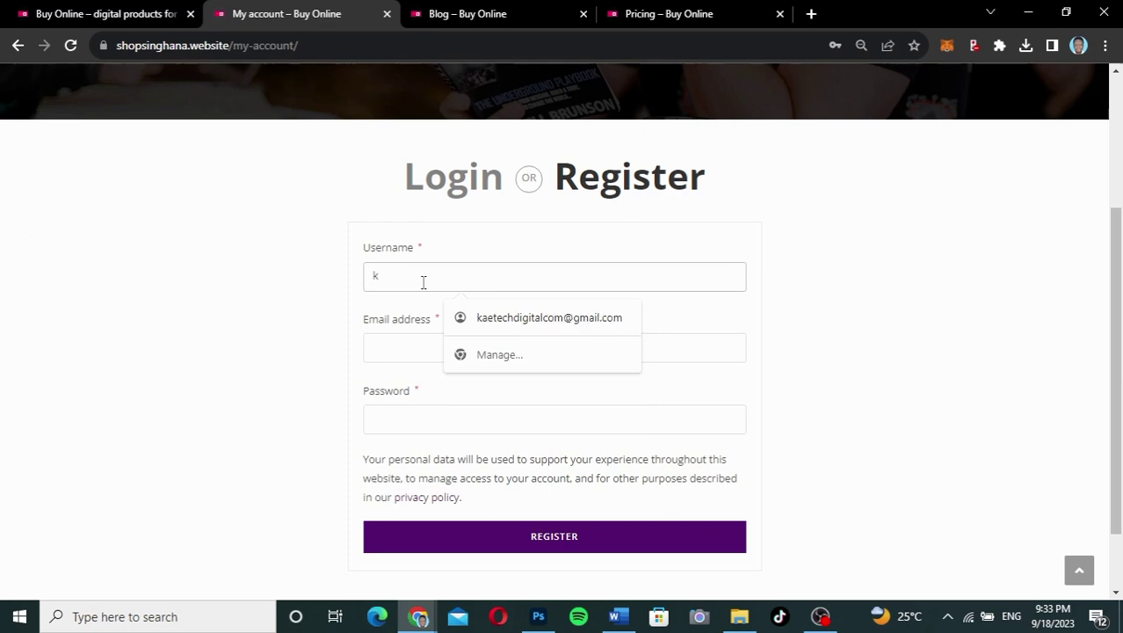
type("obi")
left_click(408, 352)
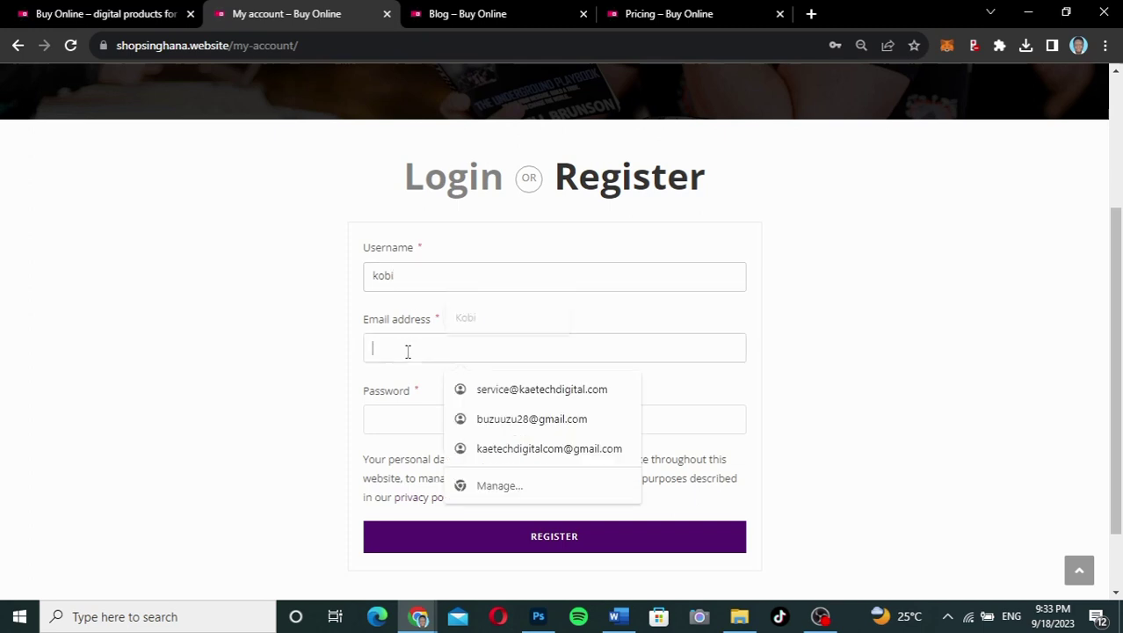
left_click(510, 392)
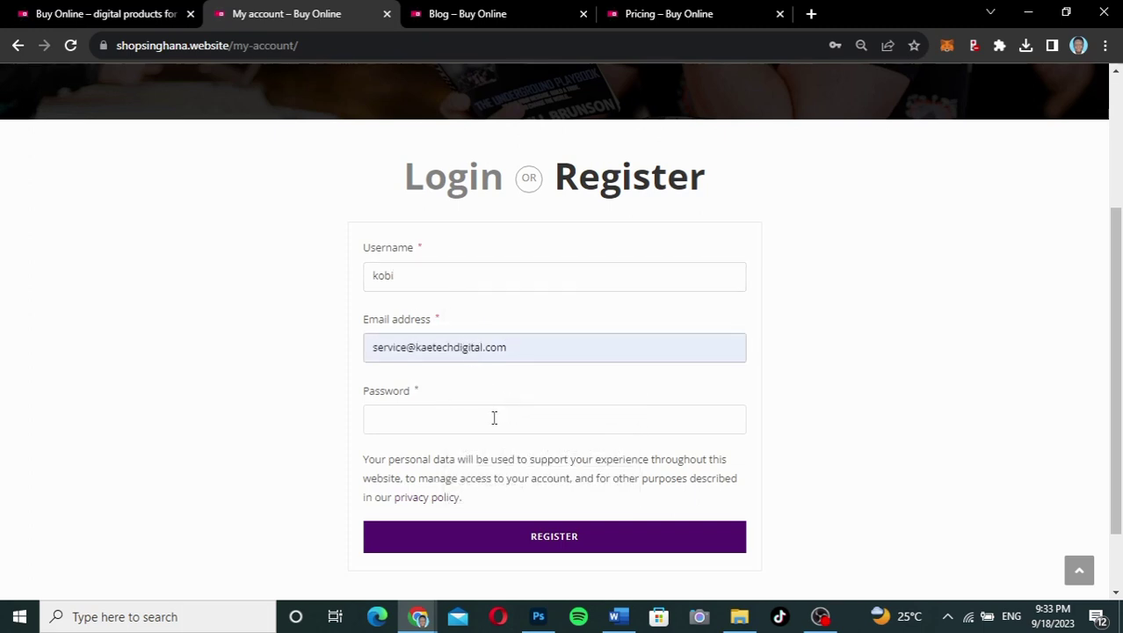
left_click(388, 424)
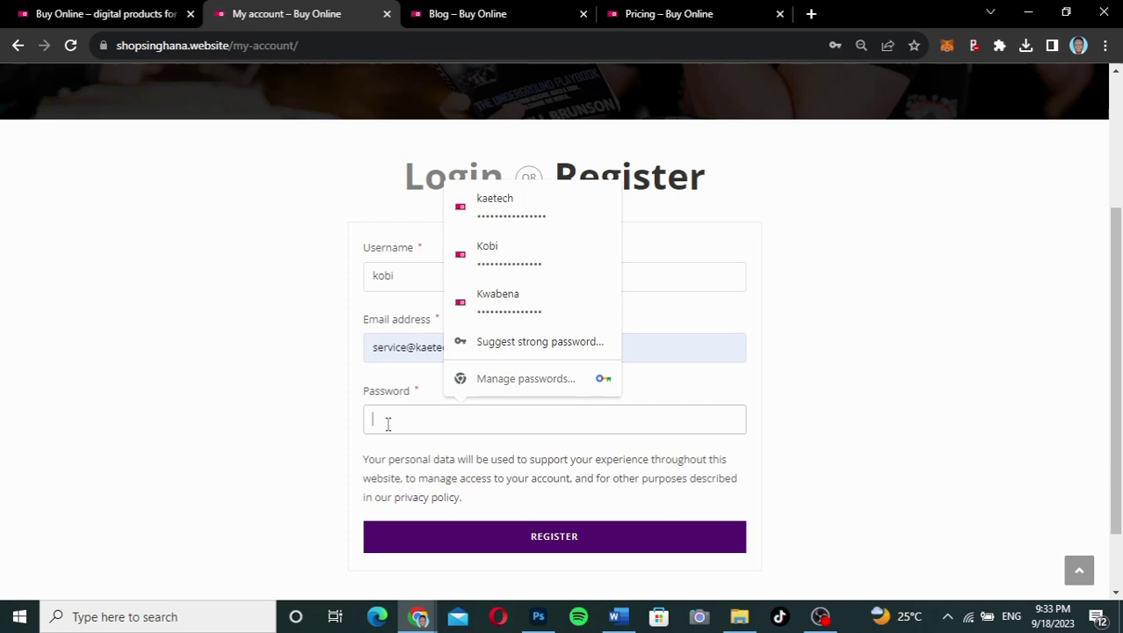
type("••••••")
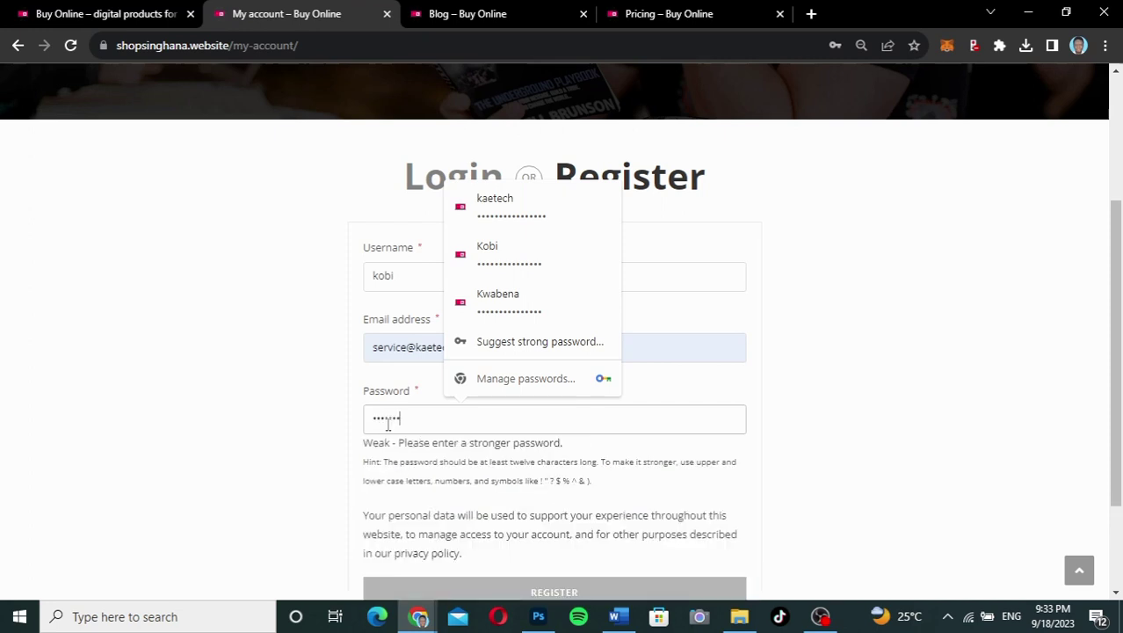
type("••••••••••")
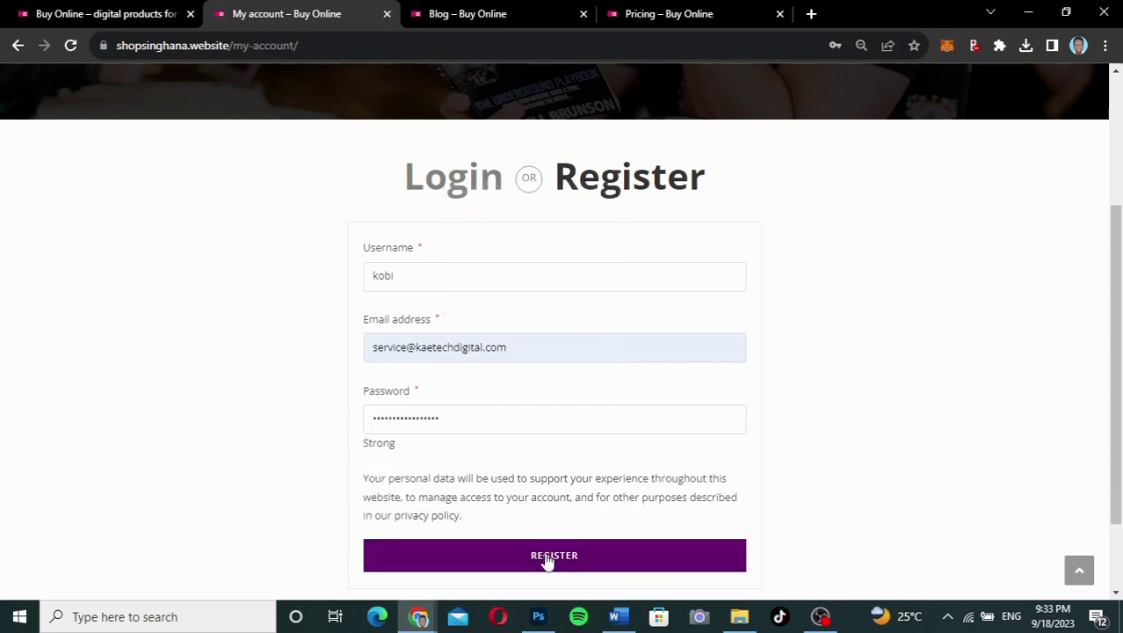
left_click(547, 561)
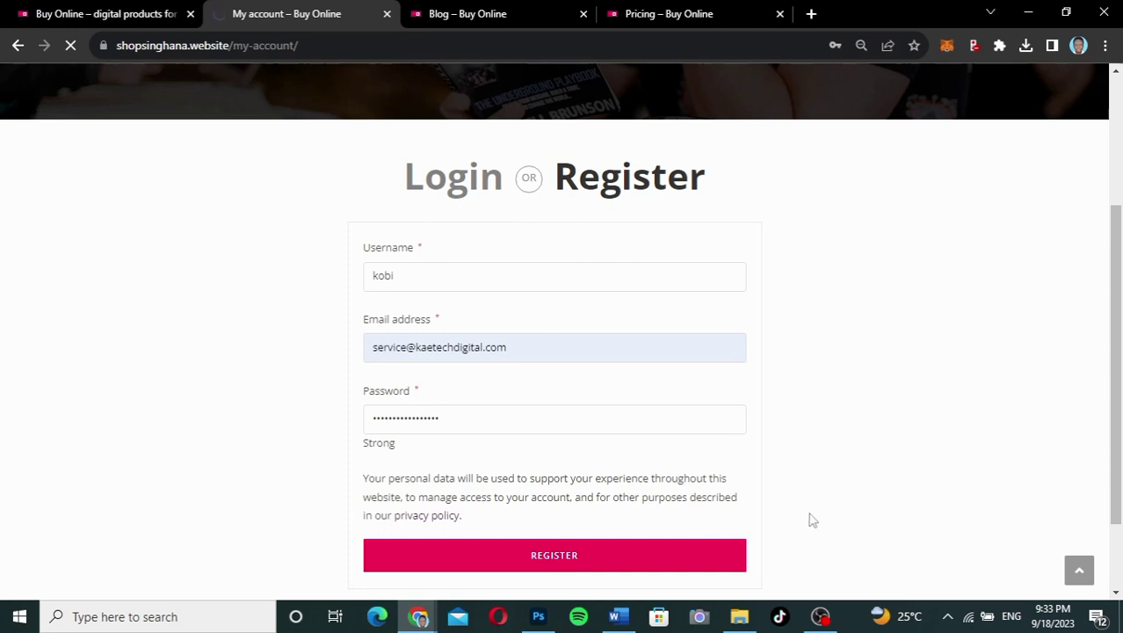
scroll(806, 508, "down", 1)
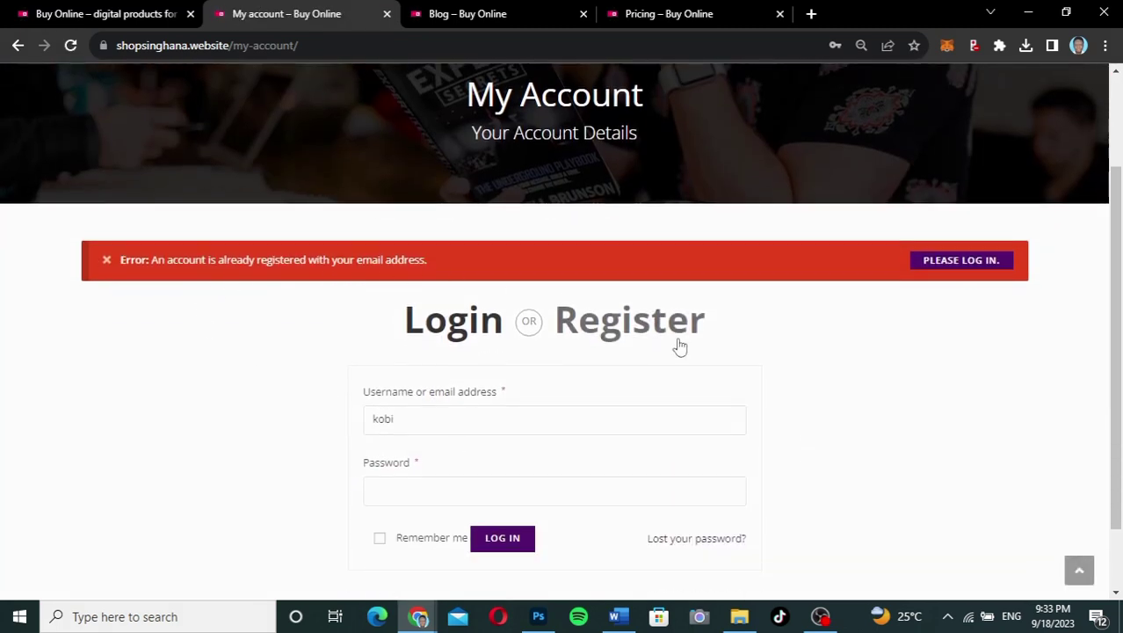
Return to the Register form and replace the email with a different saved address.
scroll(694, 369, "down", 1)
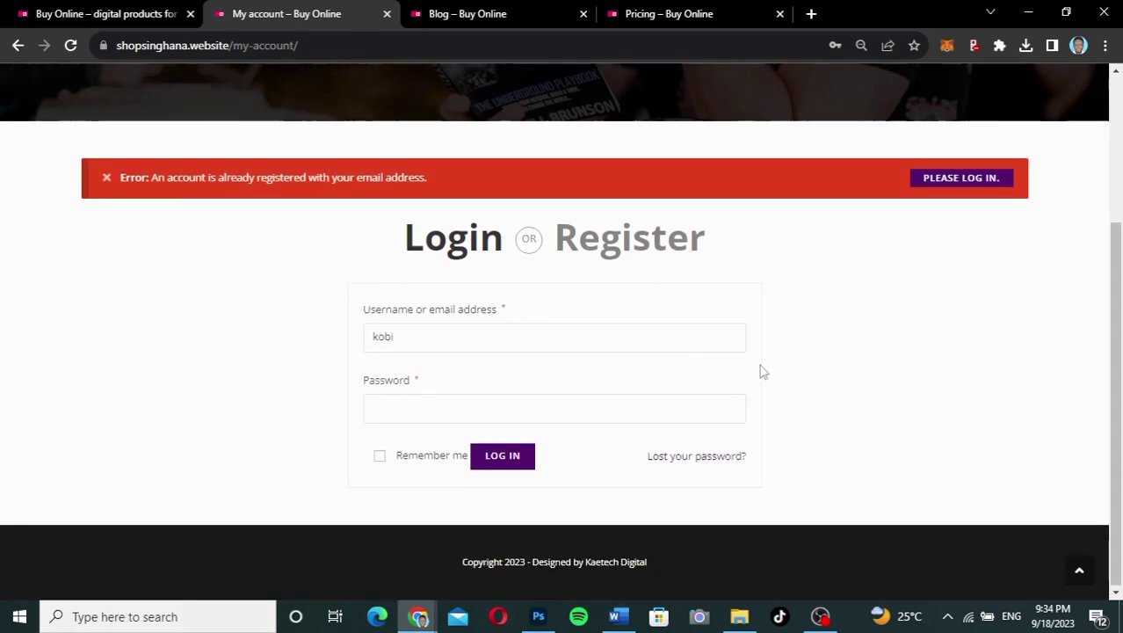
left_click(617, 249)
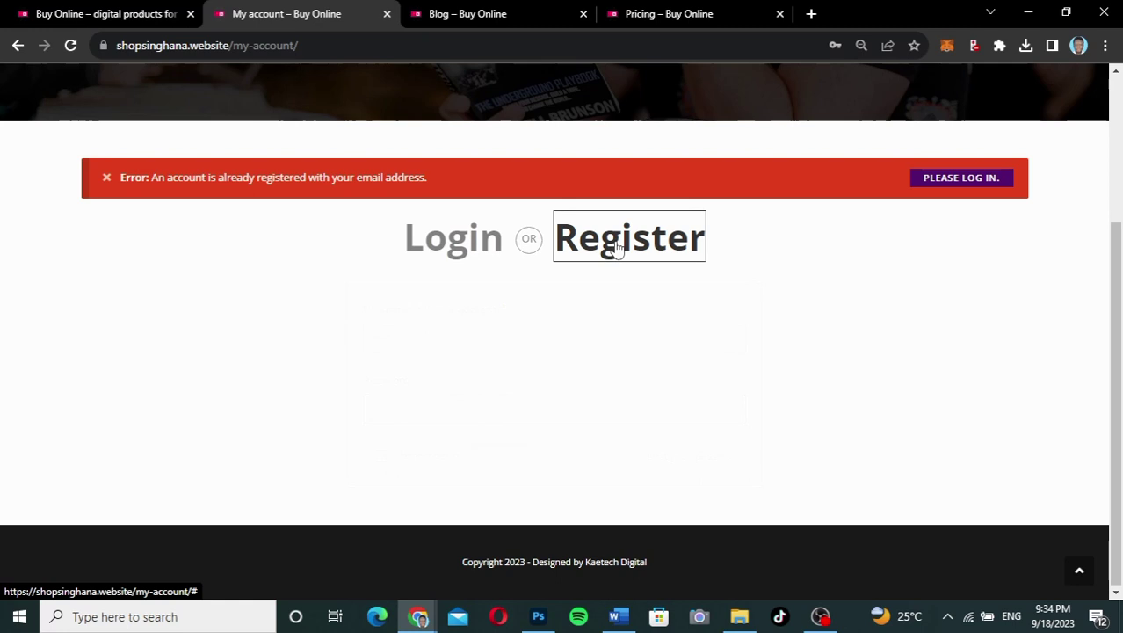
scroll(747, 354, "down", 2)
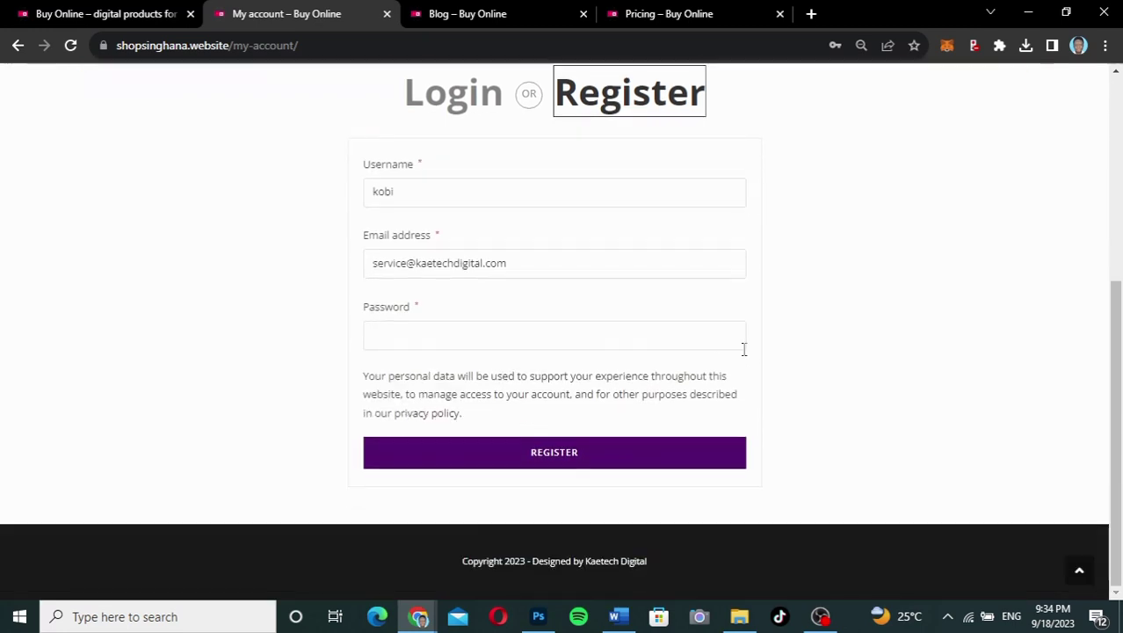
left_click(508, 263)
left_click_drag(514, 263, 367, 267)
type("k")
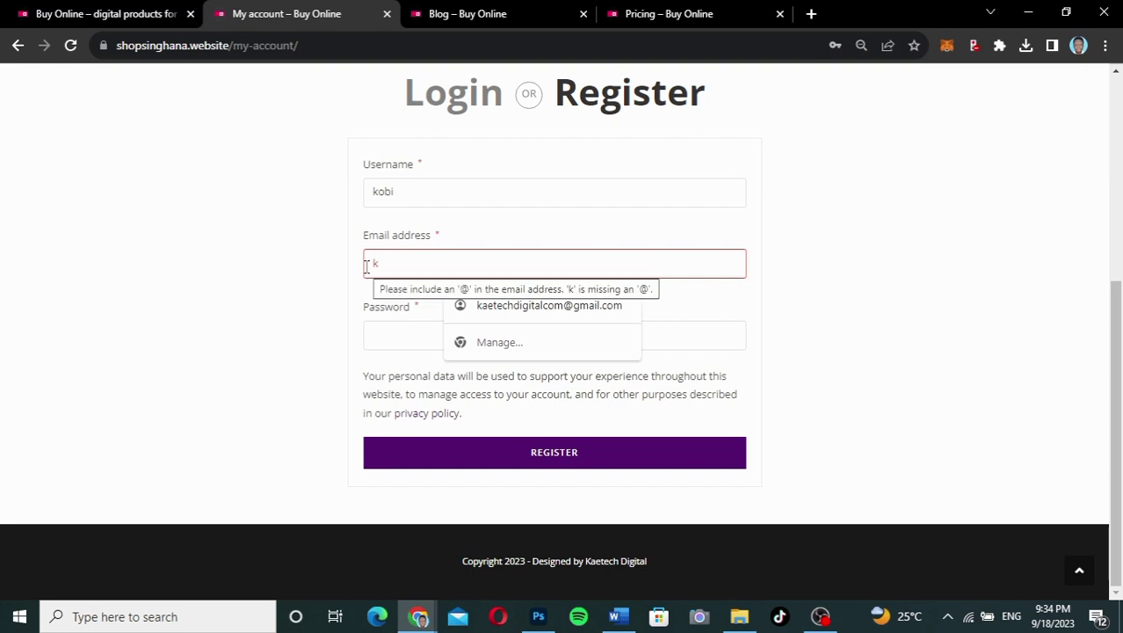
left_click(531, 307)
key("Return")
Re-enter the username and password and submit the registration for the new account.
left_click_drag(531, 369, 320, 377)
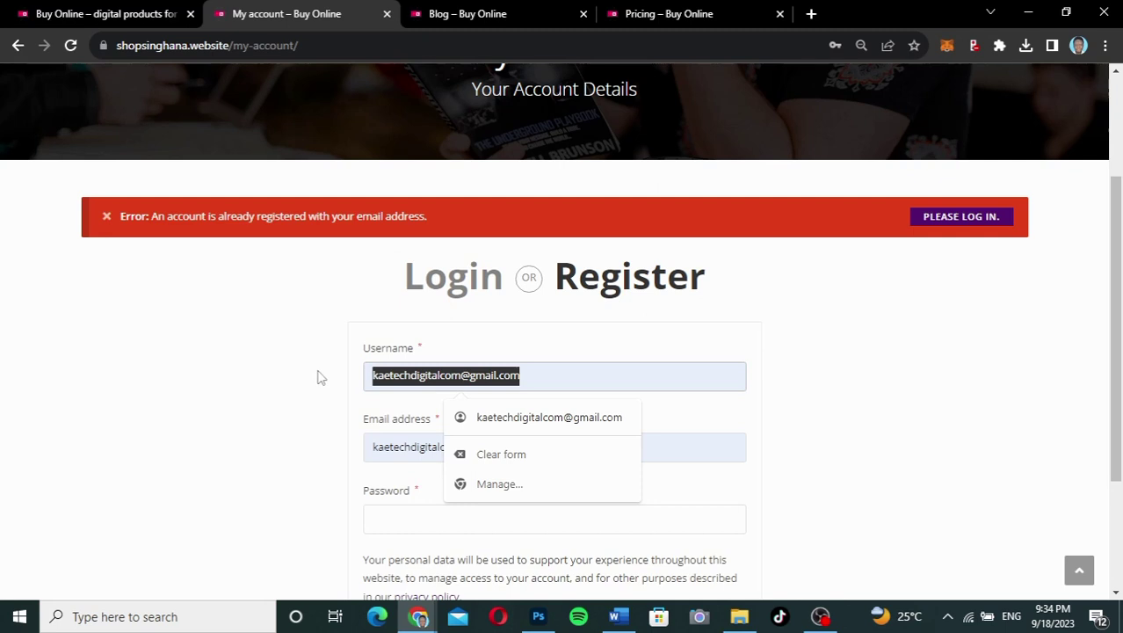
type("Kobi")
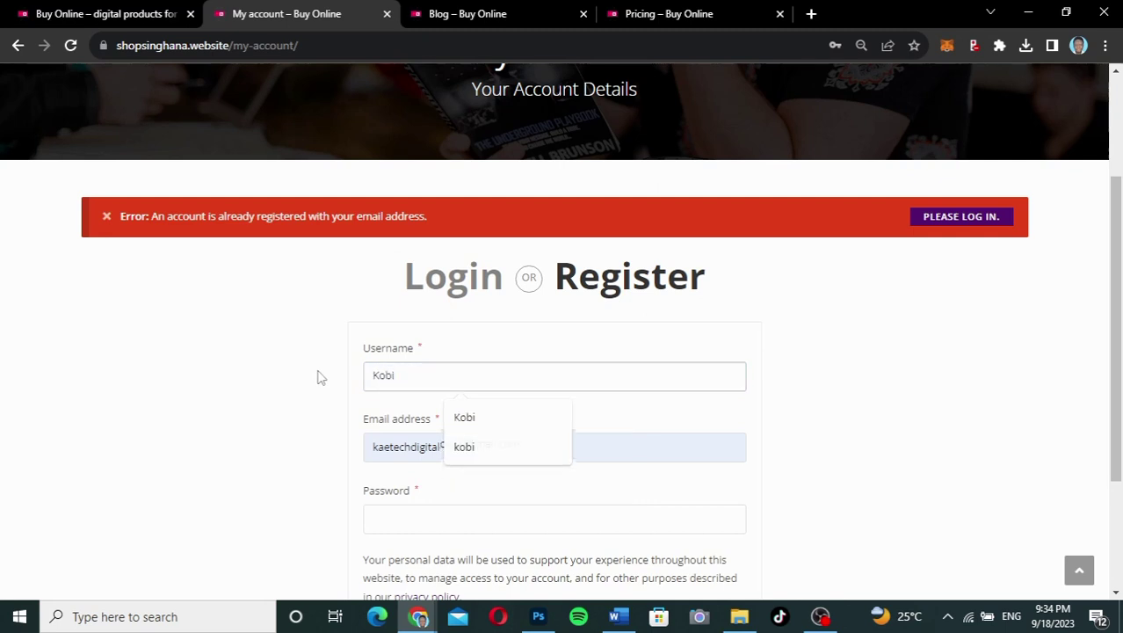
scroll(329, 373, "down", 2)
left_click(436, 332)
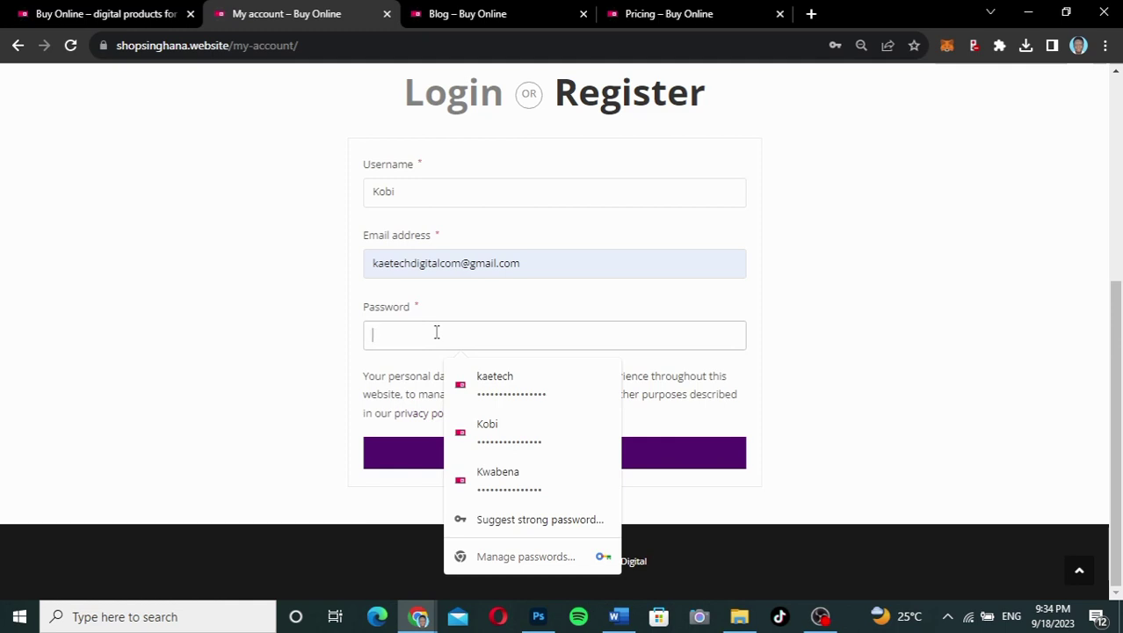
type("••••••••••••••••")
left_click(575, 477)
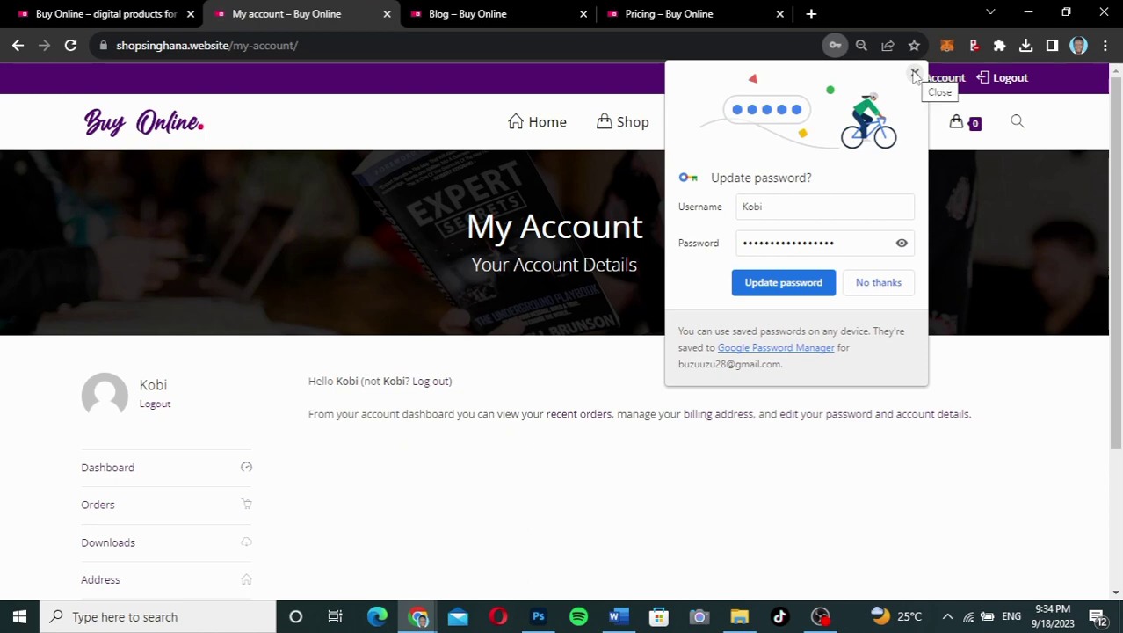
Dismiss the password prompt, review the new account's dashboard, and go to the Shop page.
left_click(774, 283)
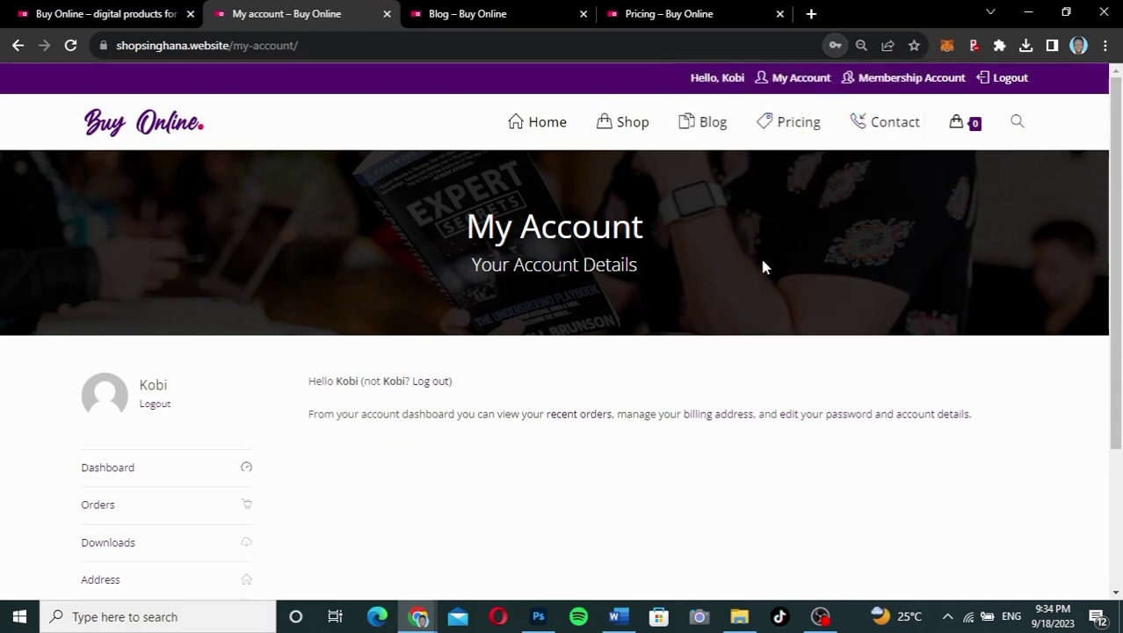
scroll(688, 390, "down", 2)
scroll(688, 388, "up", 2)
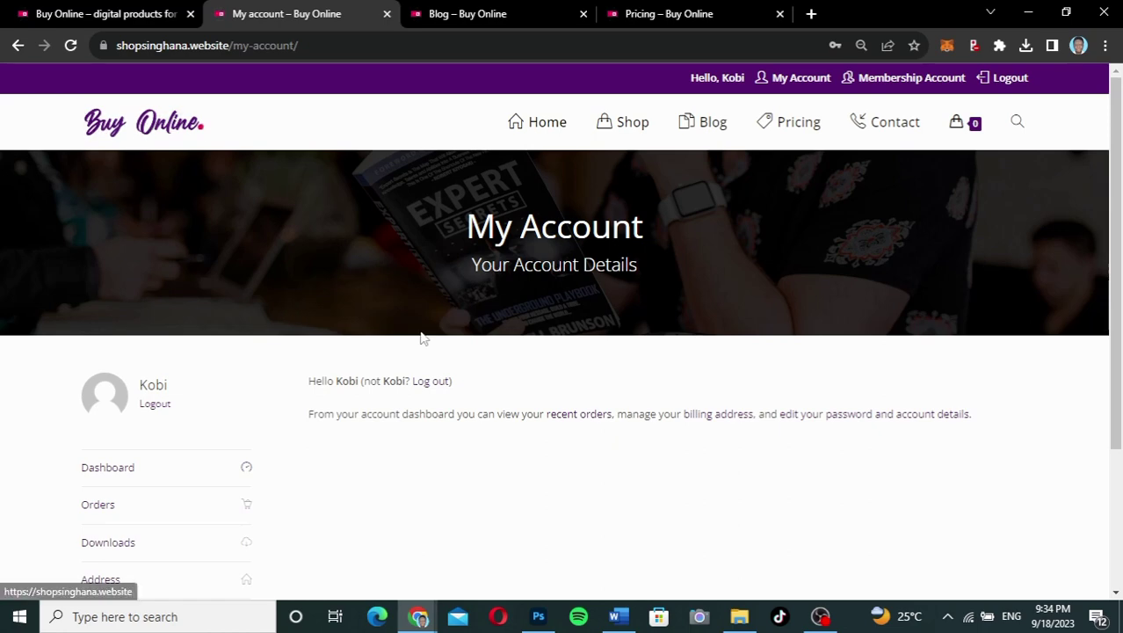
scroll(737, 392, "down", 3)
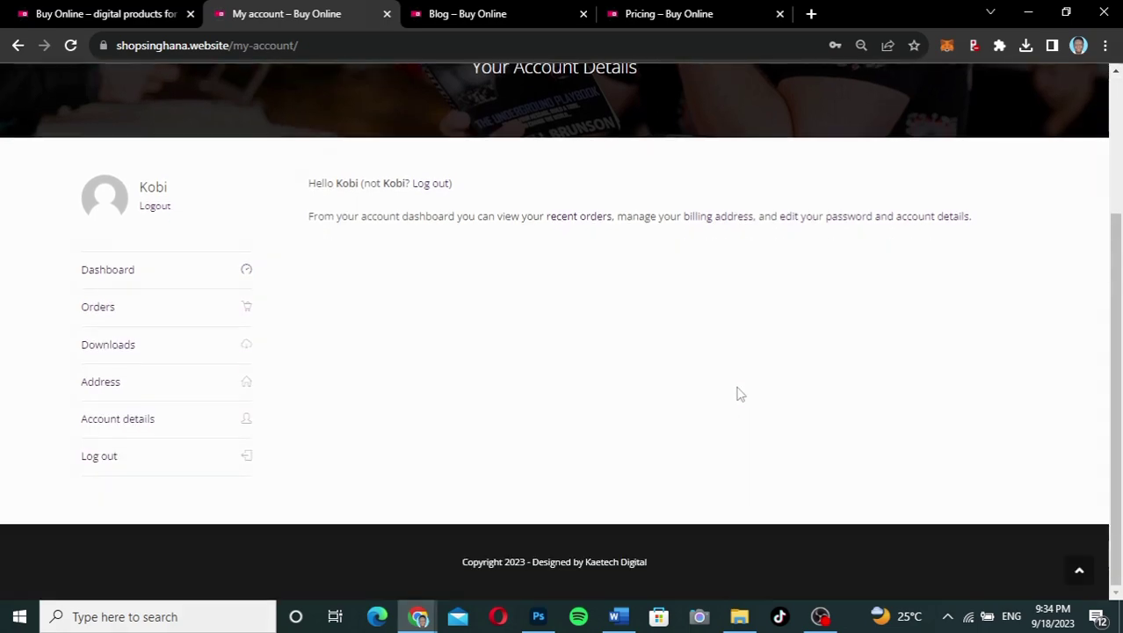
scroll(737, 392, "up", 1)
scroll(761, 180, "up", 2)
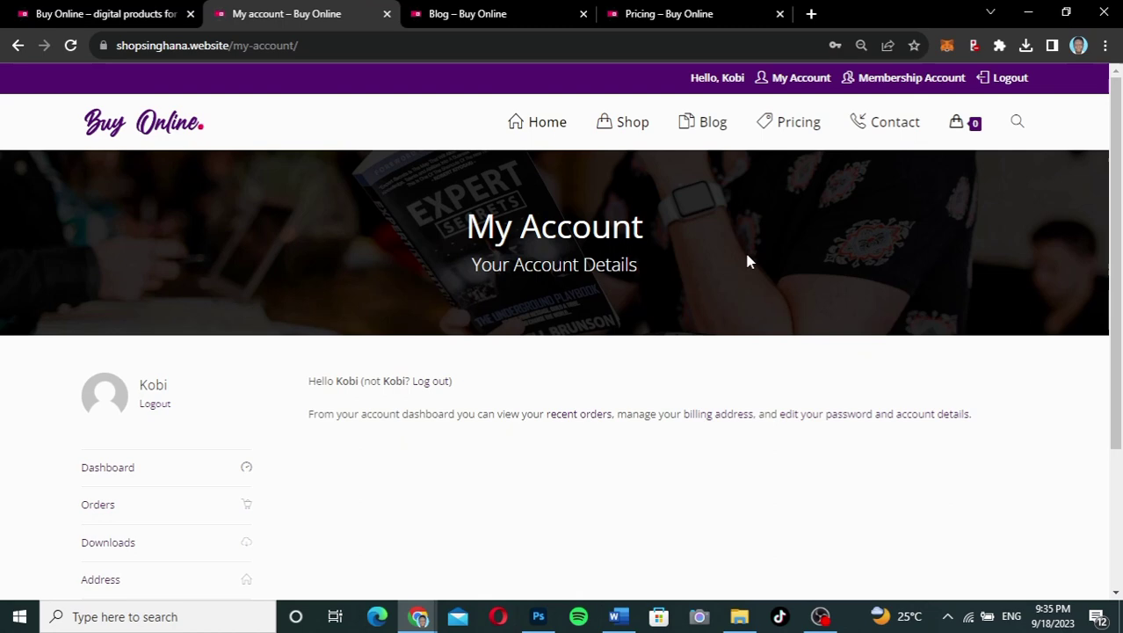
scroll(747, 259, "down", 4)
scroll(747, 259, "up", 4)
left_click(635, 133)
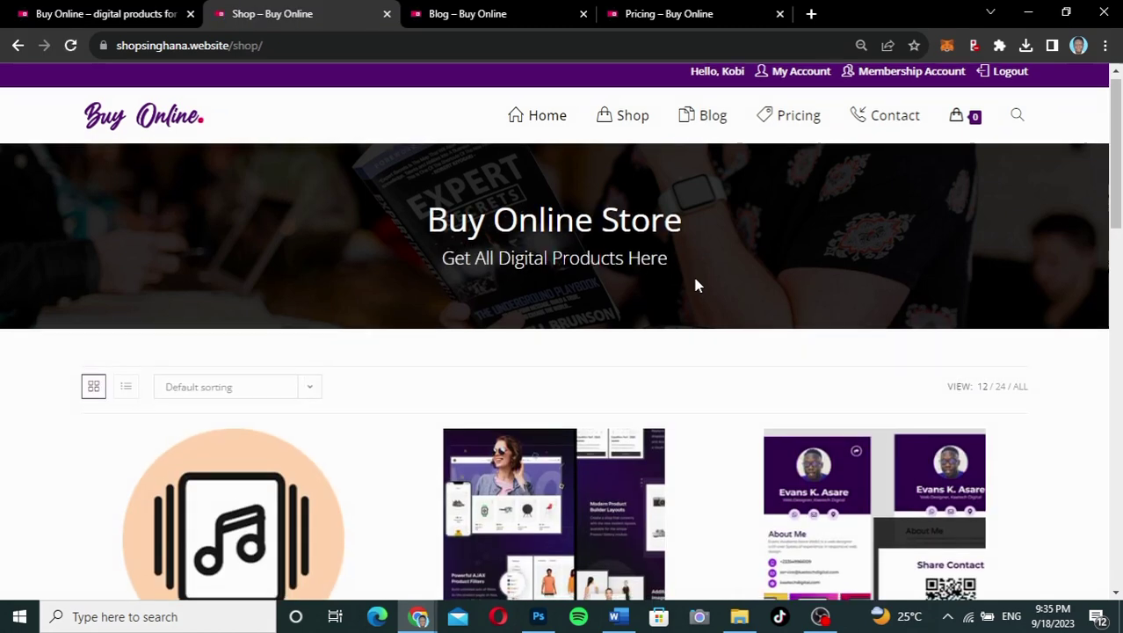
scroll(694, 284, "down", 4)
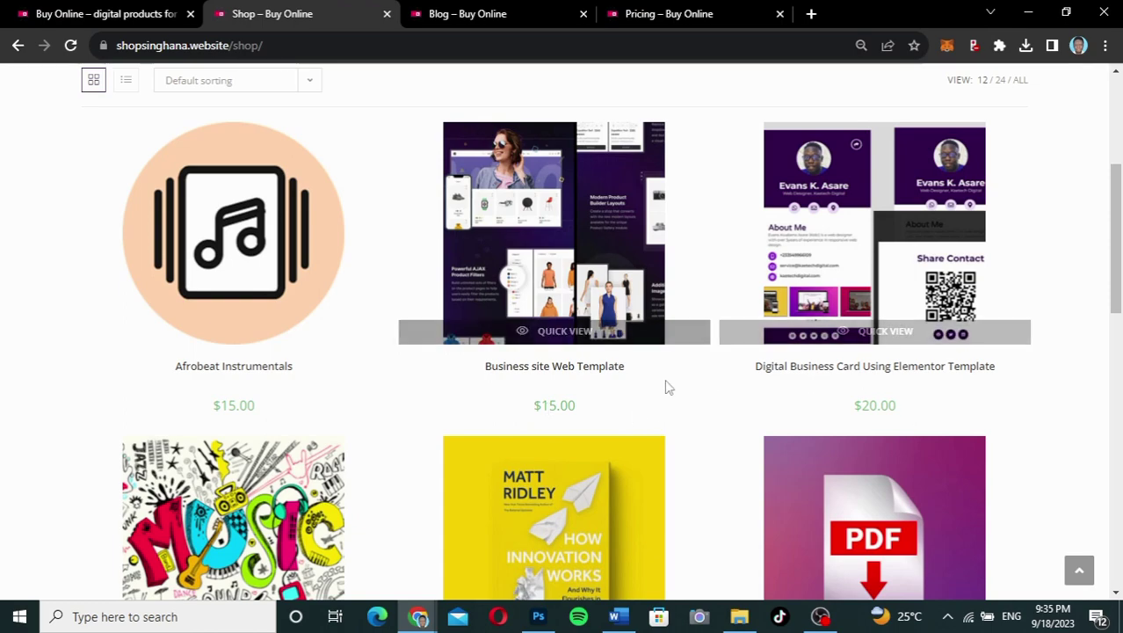
scroll(665, 385, "down", 2)
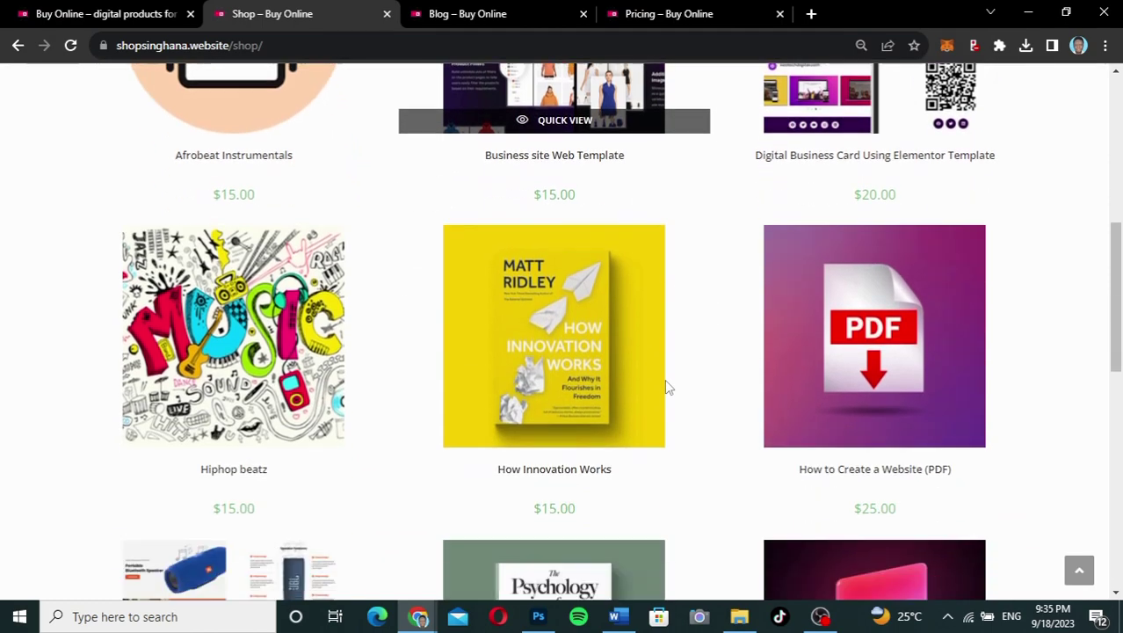
scroll(664, 384, "up", 6)
scroll(665, 385, "down", 1)
scroll(665, 385, "down", 2)
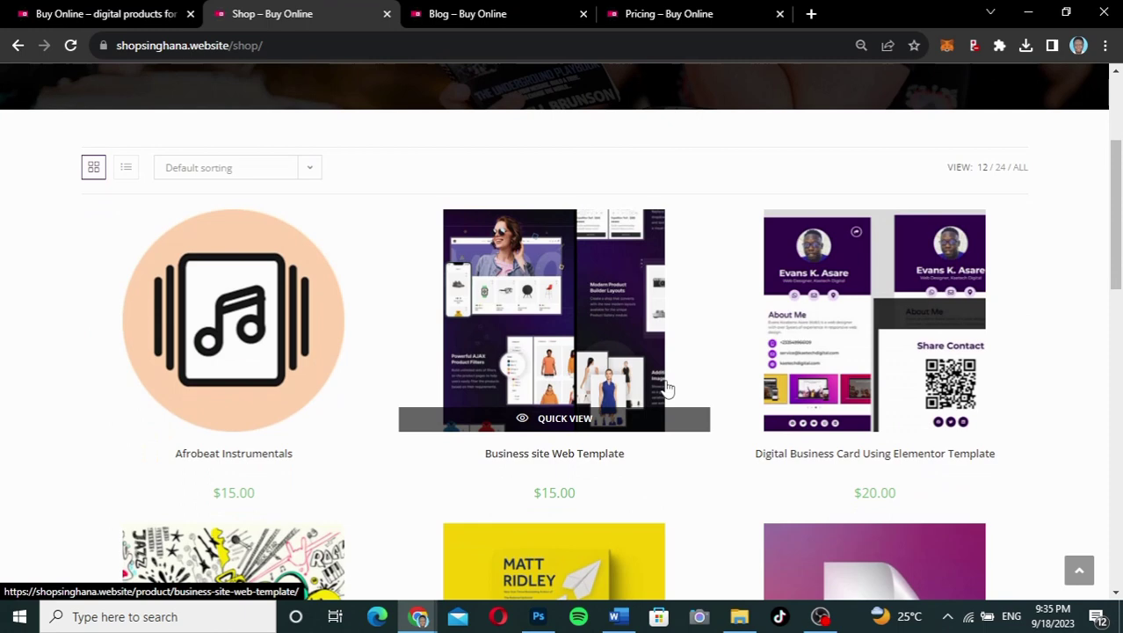
scroll(665, 387, "up", 3)
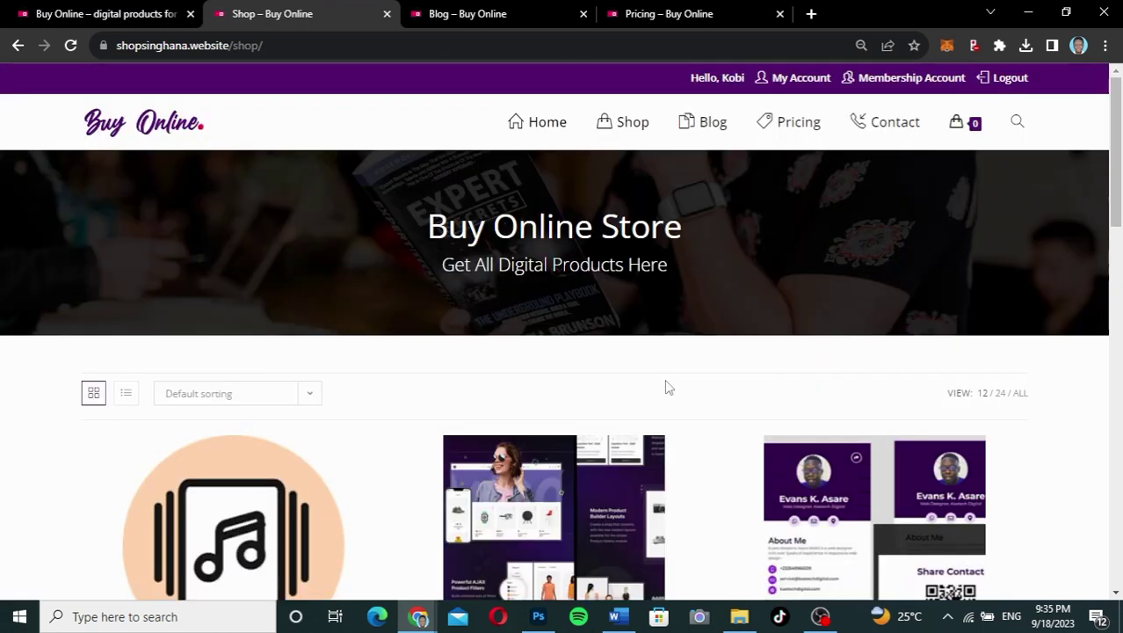
scroll(666, 386, "down", 3)
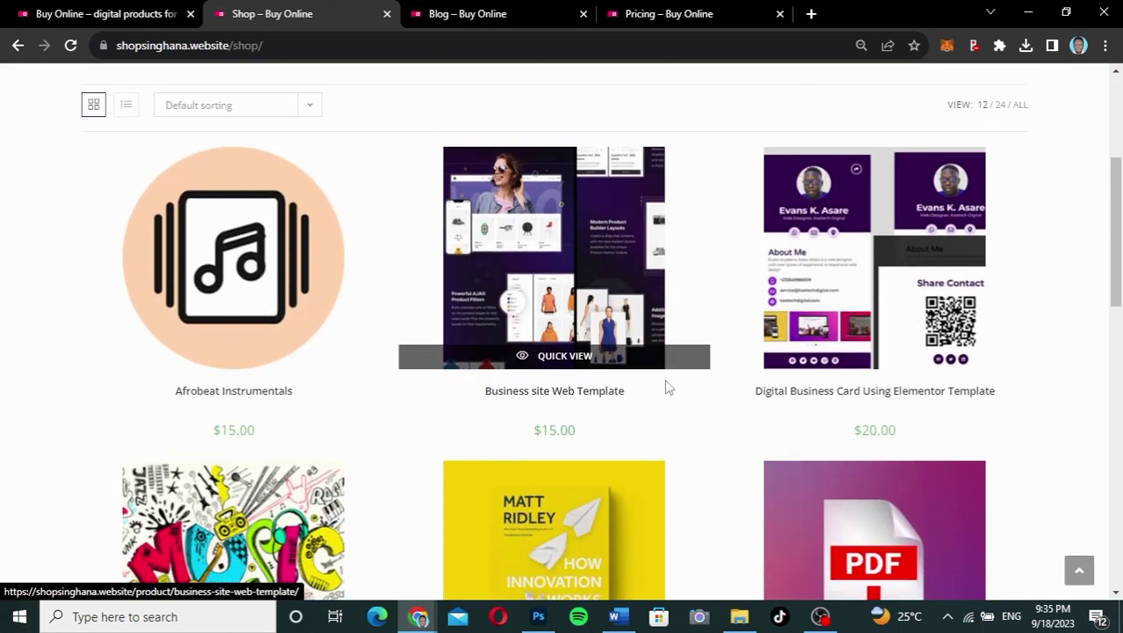
scroll(666, 387, "up", 3)
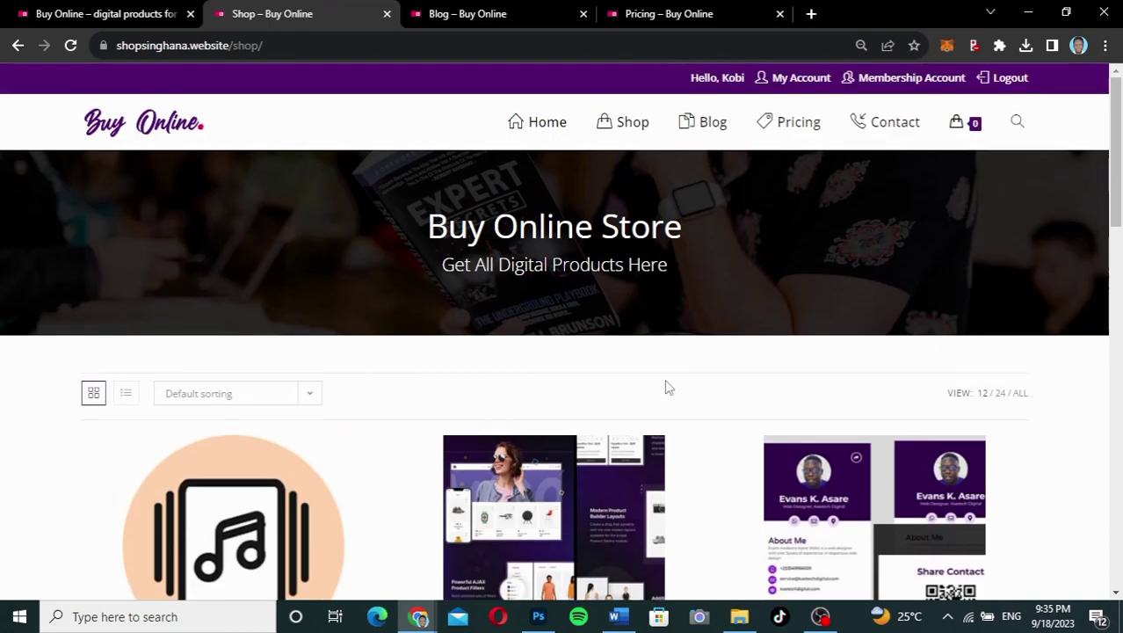
scroll(665, 387, "down", 2)
scroll(665, 383, "up", 2)
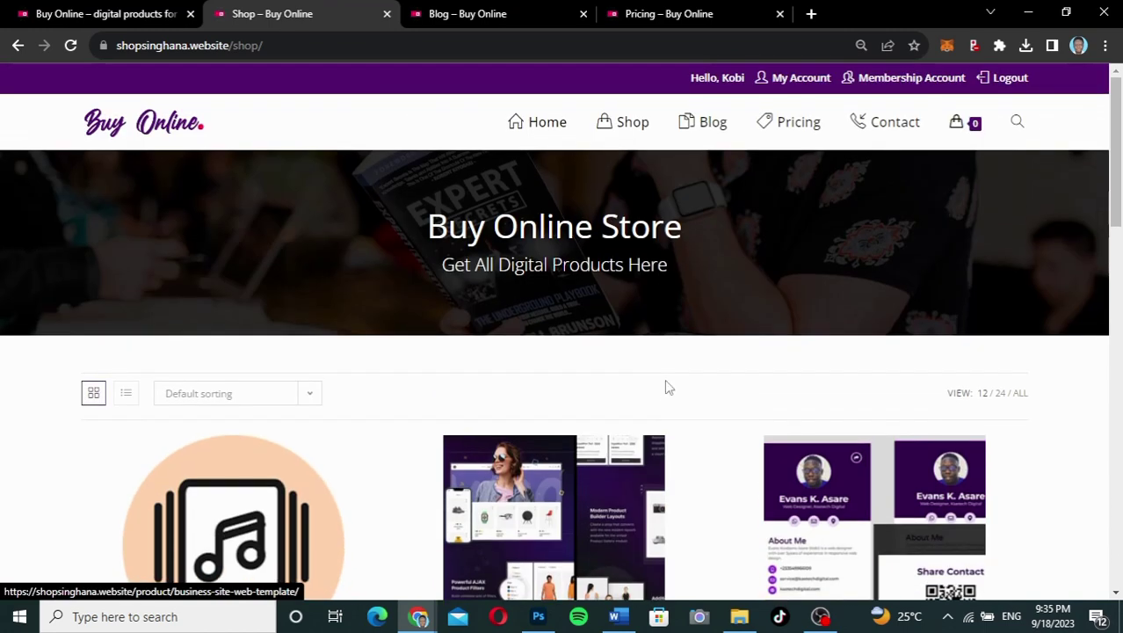
Subscribe to the Basic plan at $25/month from the Pricing page.
left_click(795, 133)
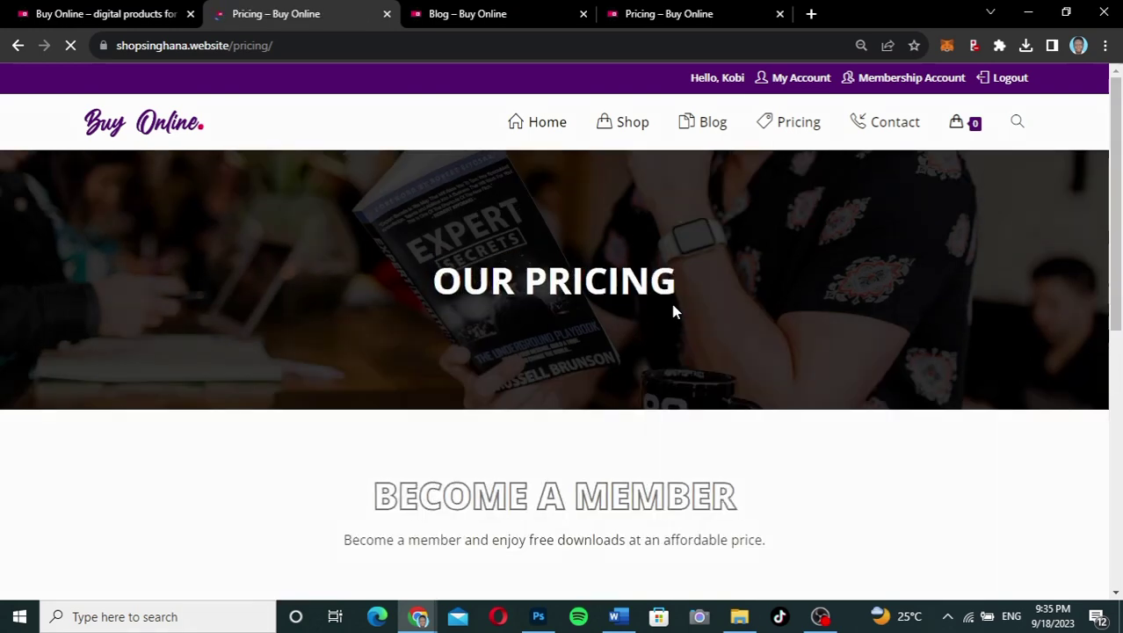
scroll(673, 310, "down", 5)
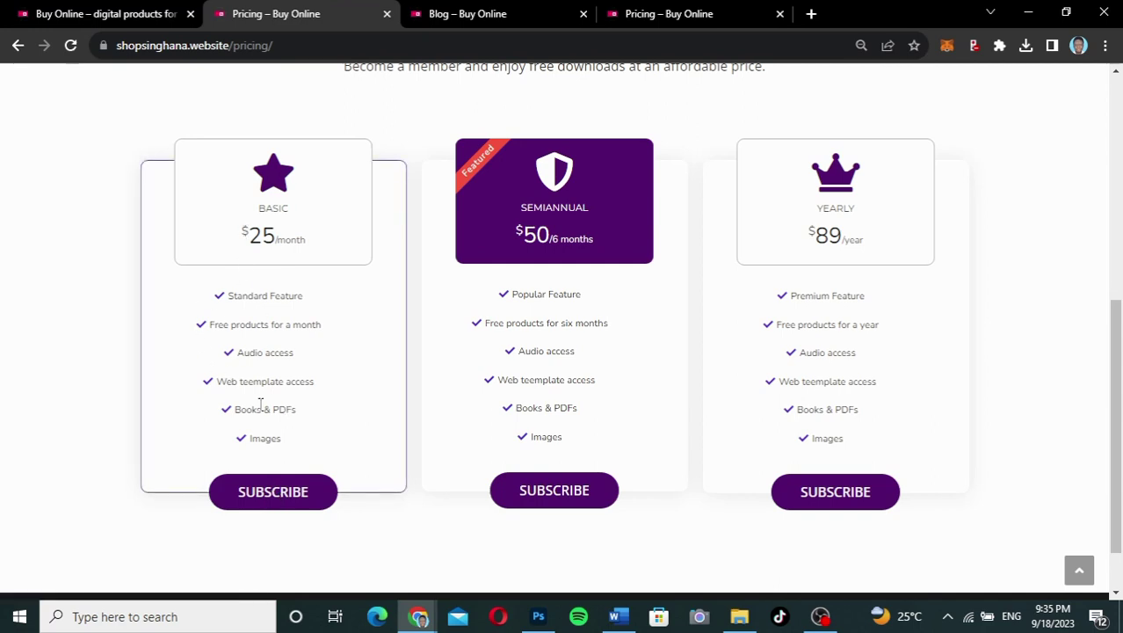
left_click(275, 493)
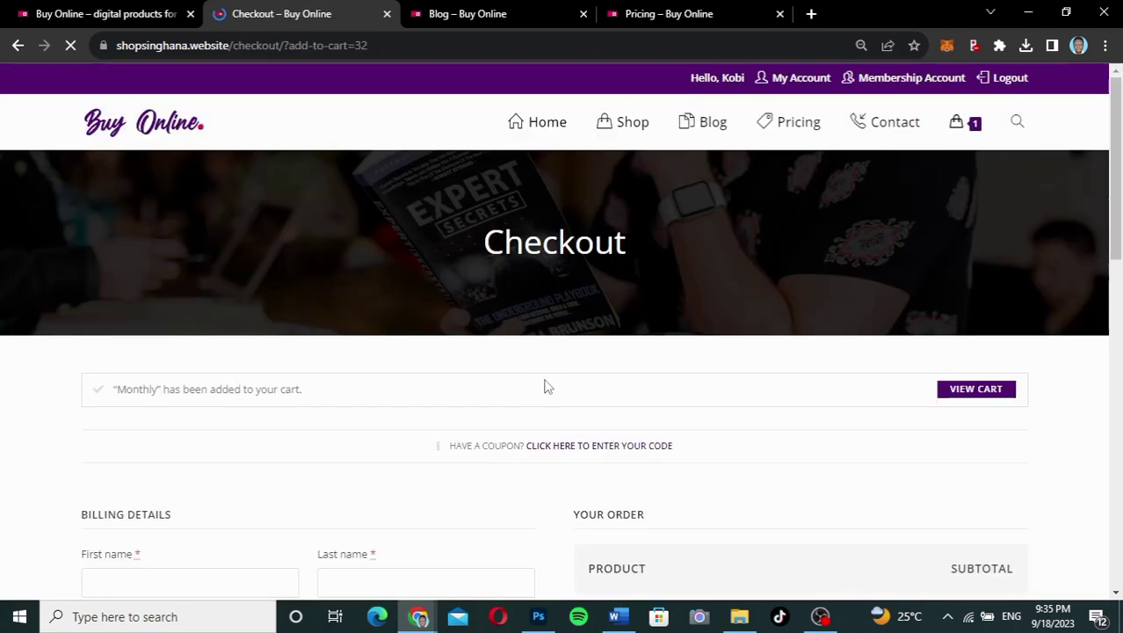
Autofill the checkout billing form from a saved address and review the filled name, address, phone and email.
scroll(835, 429, "down", 5)
scroll(835, 429, "down", 3)
scroll(834, 429, "down", 2)
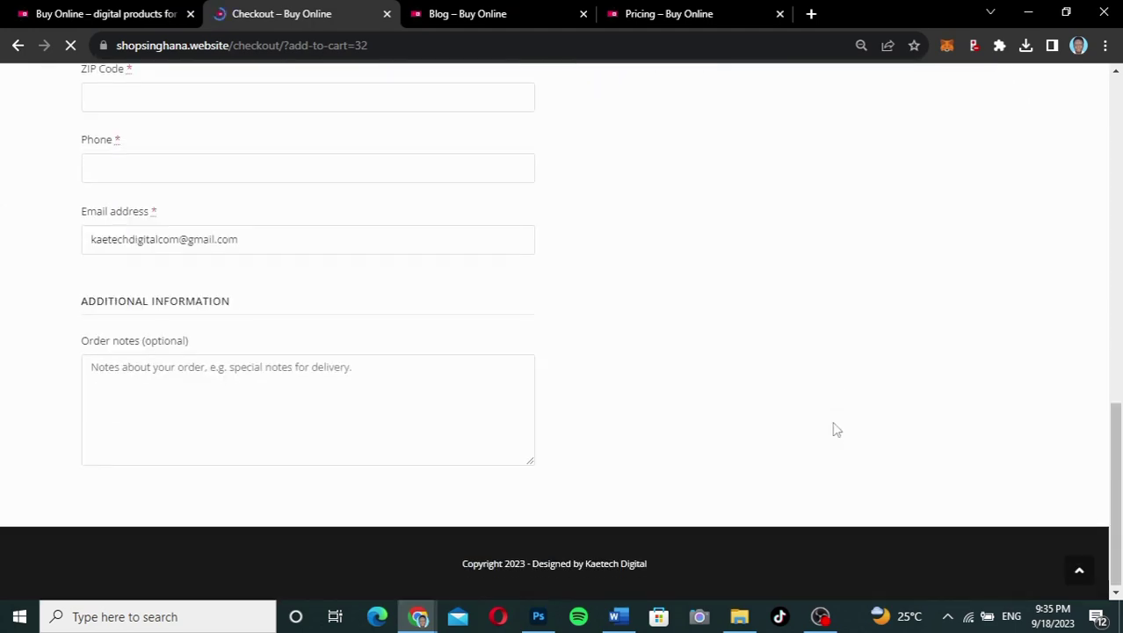
scroll(835, 429, "up", 6)
scroll(835, 428, "up", 1)
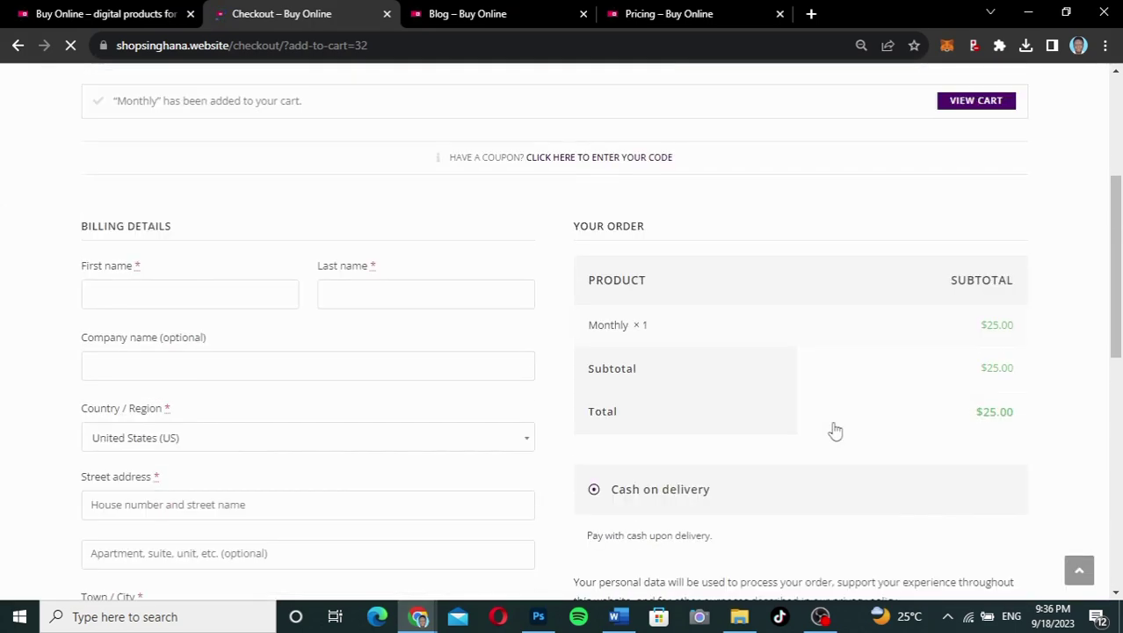
left_click(194, 327)
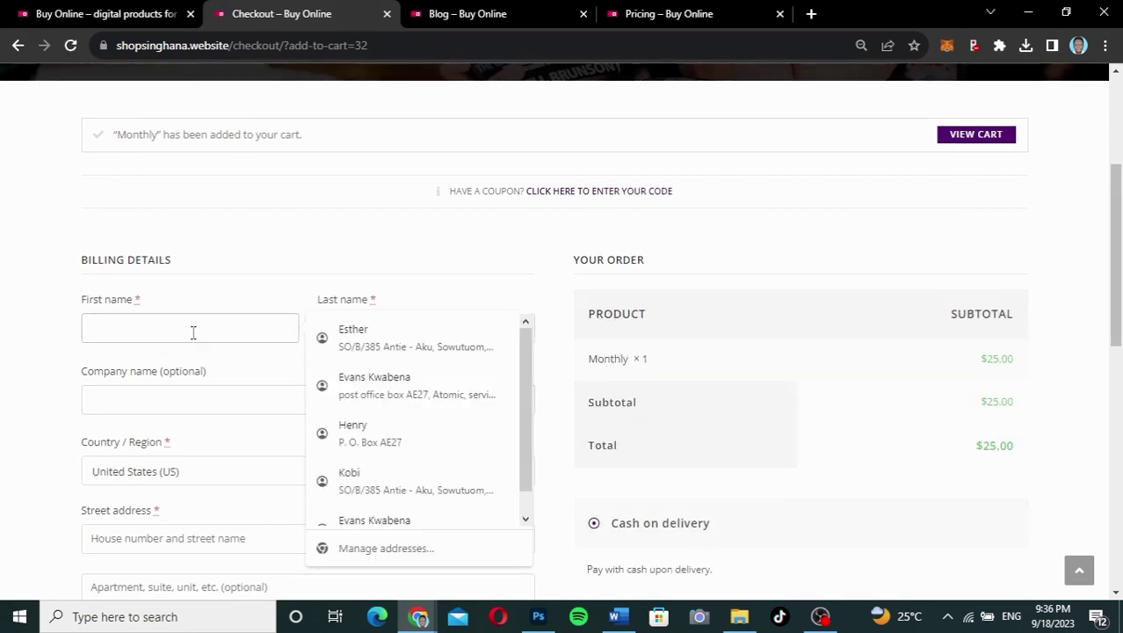
left_click(364, 435)
scroll(252, 507, "down", 1)
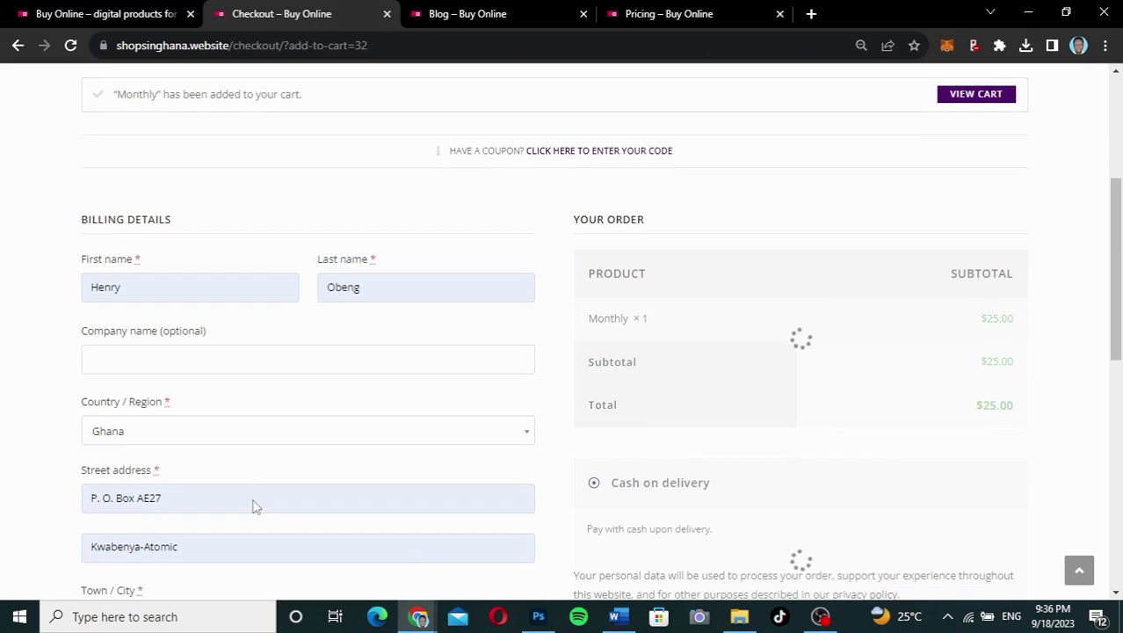
scroll(252, 507, "down", 2)
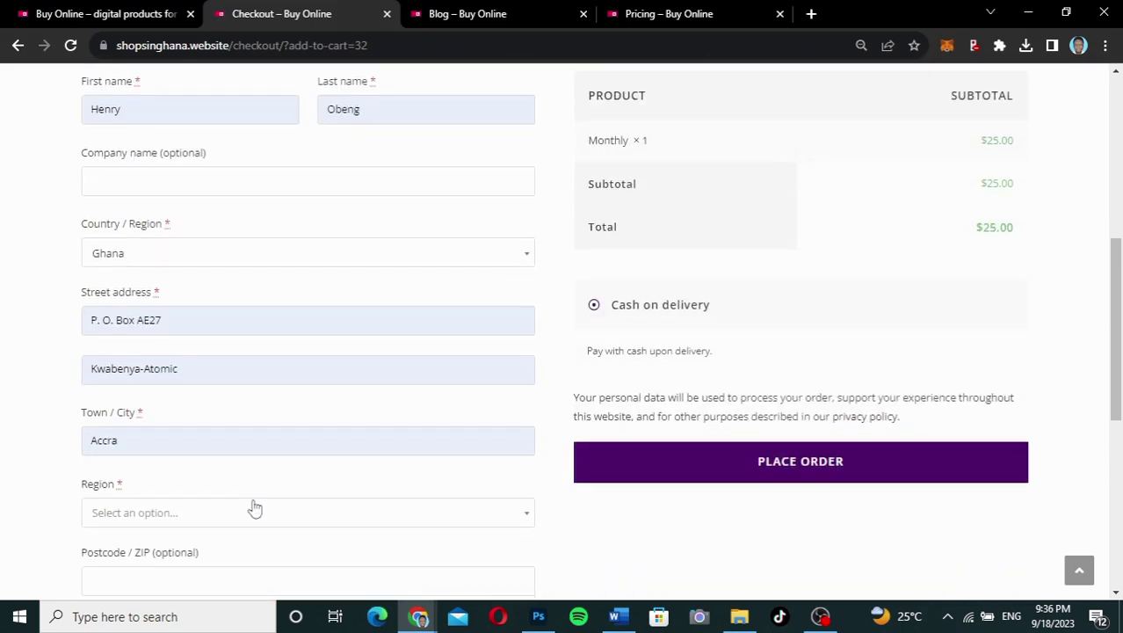
scroll(215, 406, "down", 3)
scroll(216, 408, "down", 2)
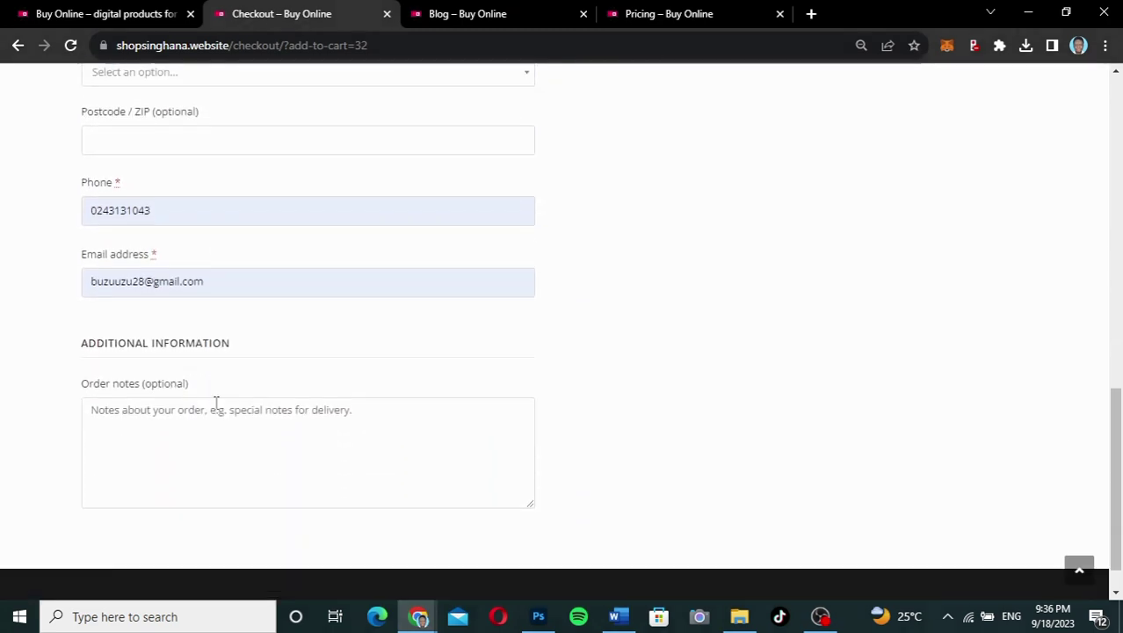
scroll(629, 325, "up", 6)
scroll(629, 325, "down", 1)
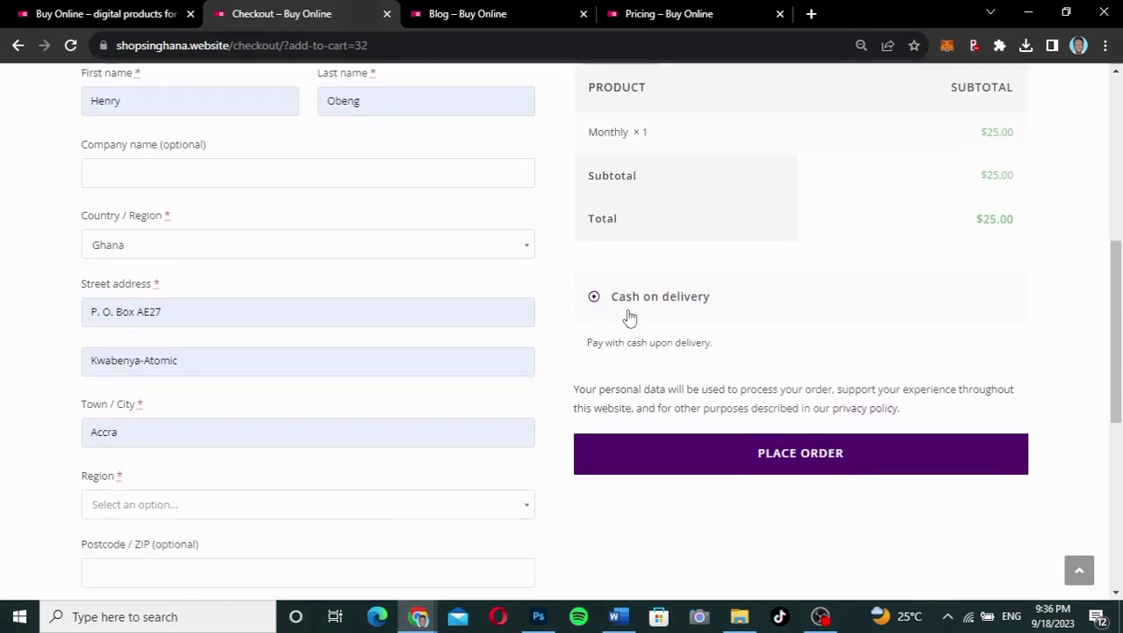